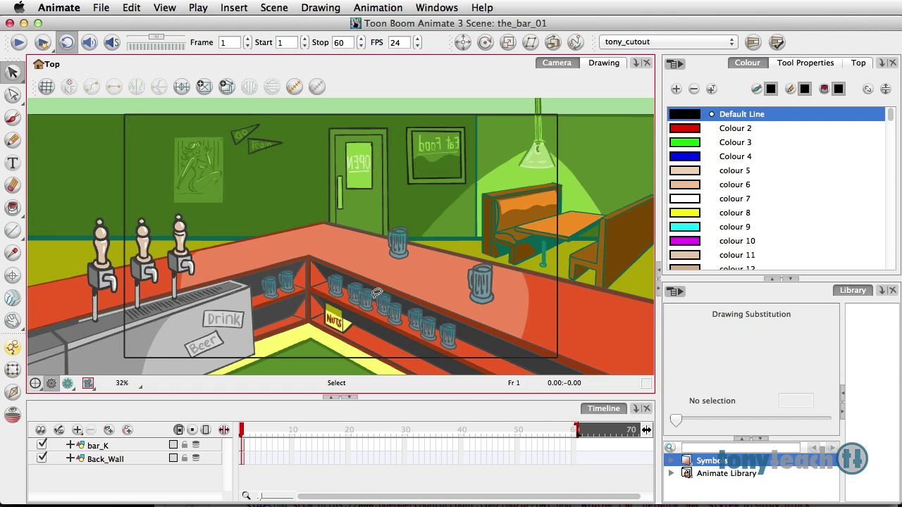
Hide and re-show bar_K to check the back wall, then recentre the camera view.
{"action": "scroll", "coordinate": [326, 241], "scroll_direction": "down", "scroll_amount": 4}
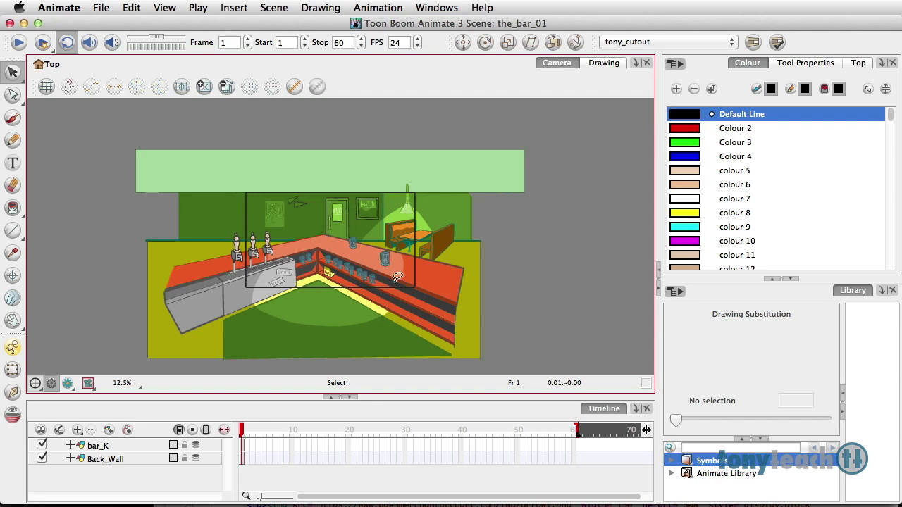
{"action": "left_click", "coordinate": [173, 431]}
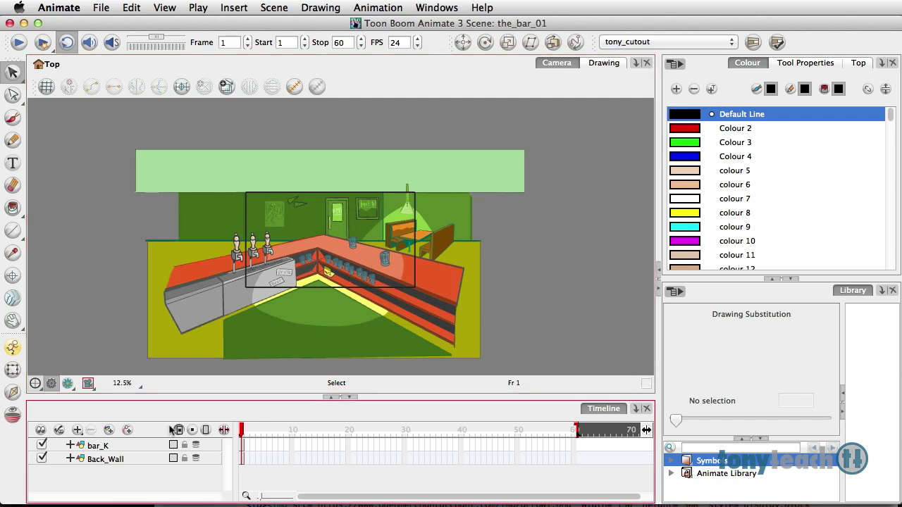
{"action": "left_click", "coordinate": [42, 445]}
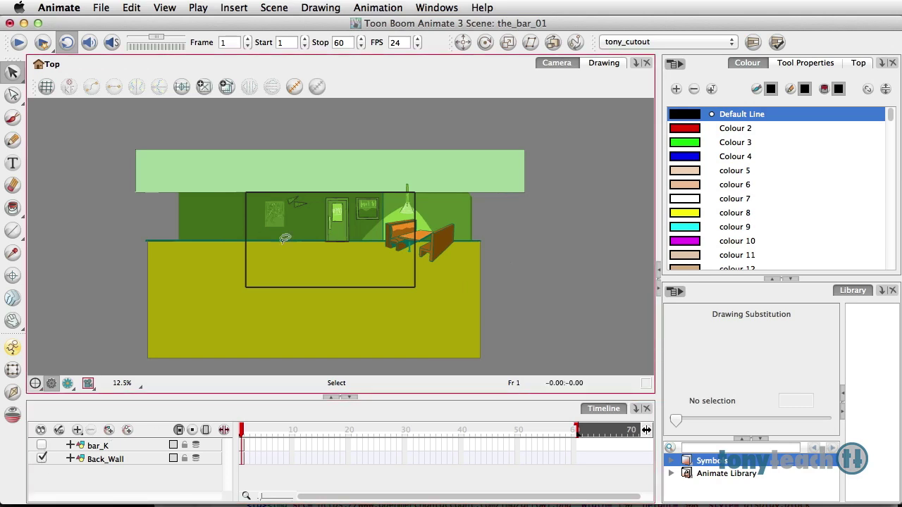
{"action": "left_click", "coordinate": [42, 445]}
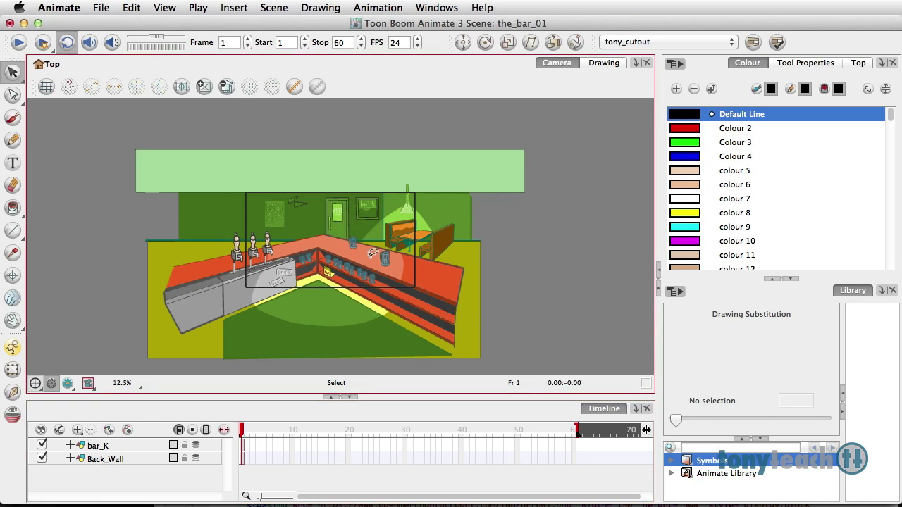
{"action": "scroll", "coordinate": [372, 255], "scroll_direction": "up", "scroll_amount": 4}
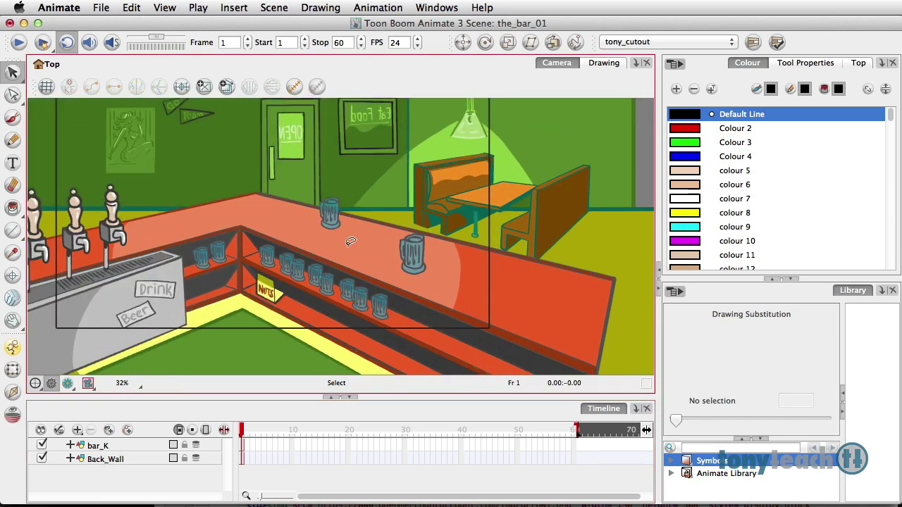
{"action": "key", "text": "space"}
{"action": "left_click_drag", "start_coordinate": [279, 193], "coordinate": [327, 224]}
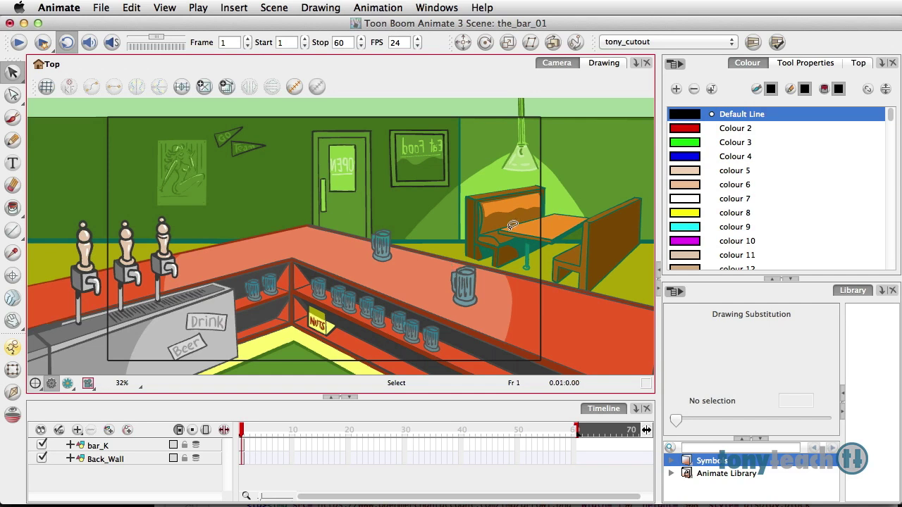
Open the Top view beside the camera view and select Back_Wall in it.
{"action": "left_click", "coordinate": [857, 64]}
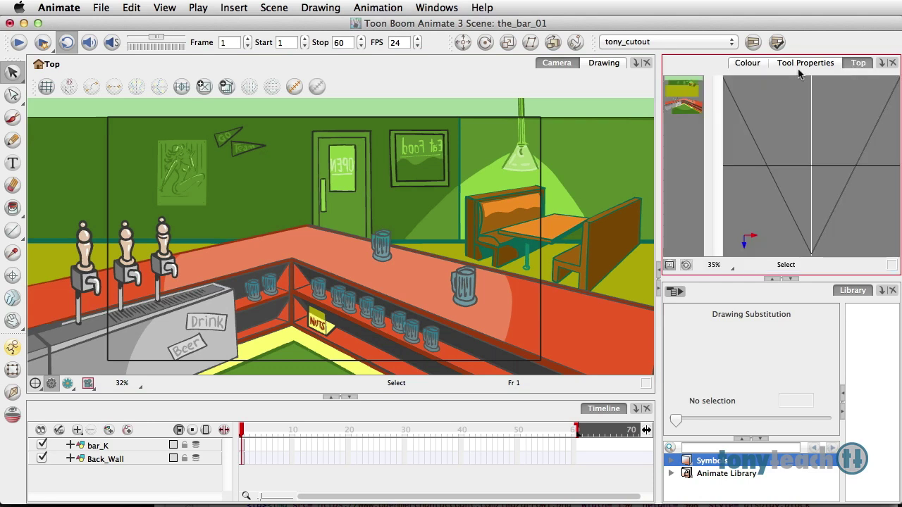
{"action": "left_click", "coordinate": [435, 9]}
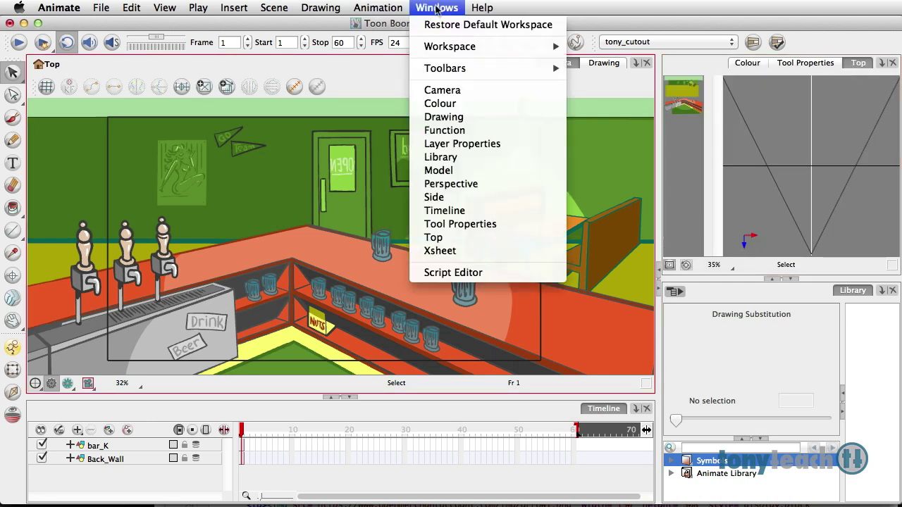
{"action": "left_click", "coordinate": [448, 241]}
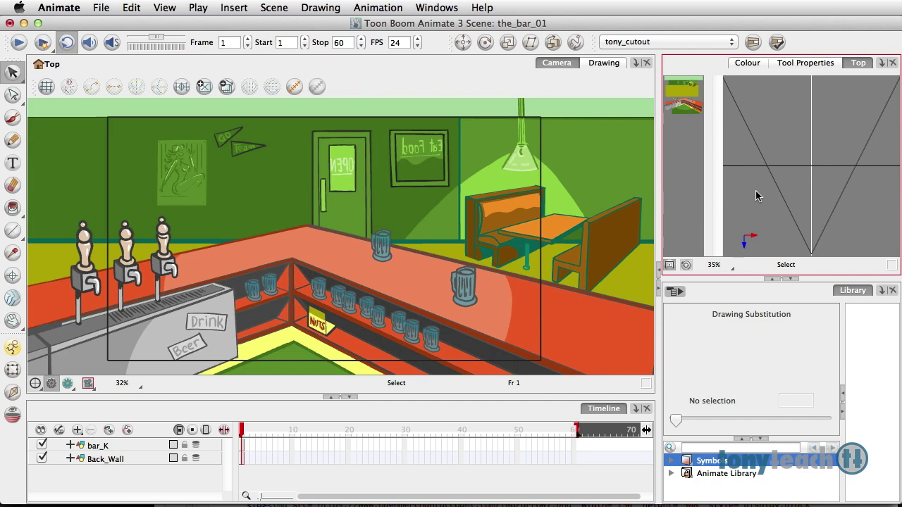
{"action": "left_click", "coordinate": [638, 164]}
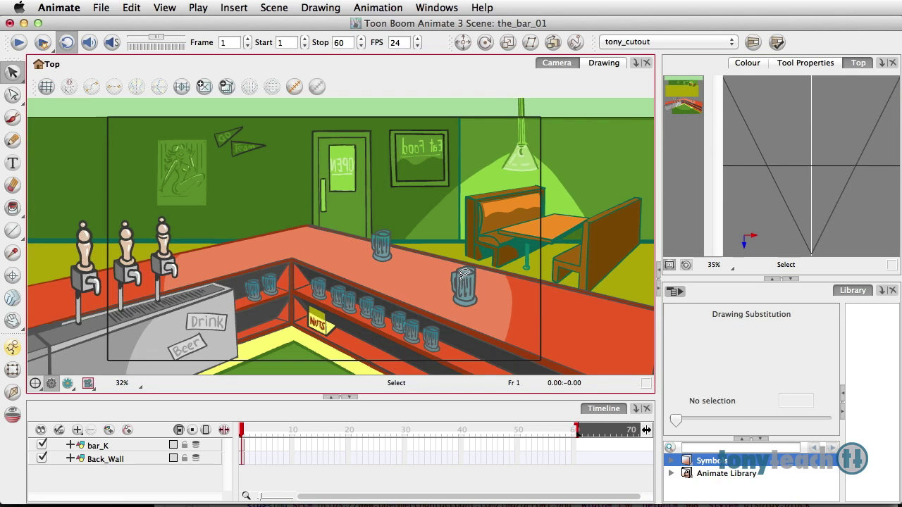
{"action": "left_click", "coordinate": [751, 216]}
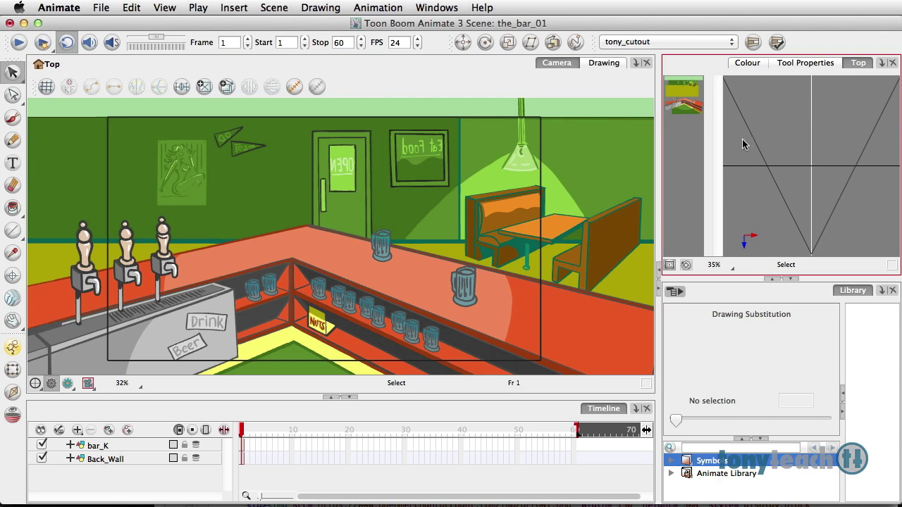
{"action": "left_click", "coordinate": [681, 86]}
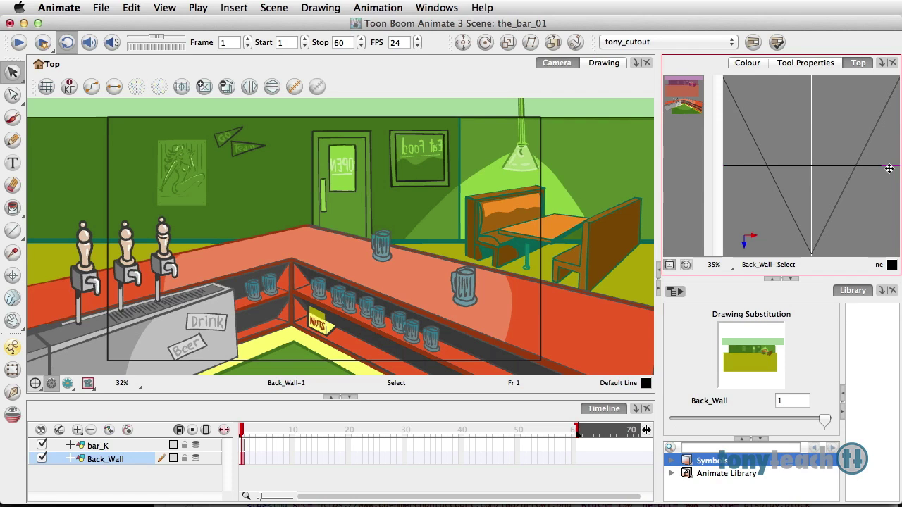
Select the bar_K layer in the Top view instead of Back_Wall.
{"action": "left_click", "coordinate": [684, 106]}
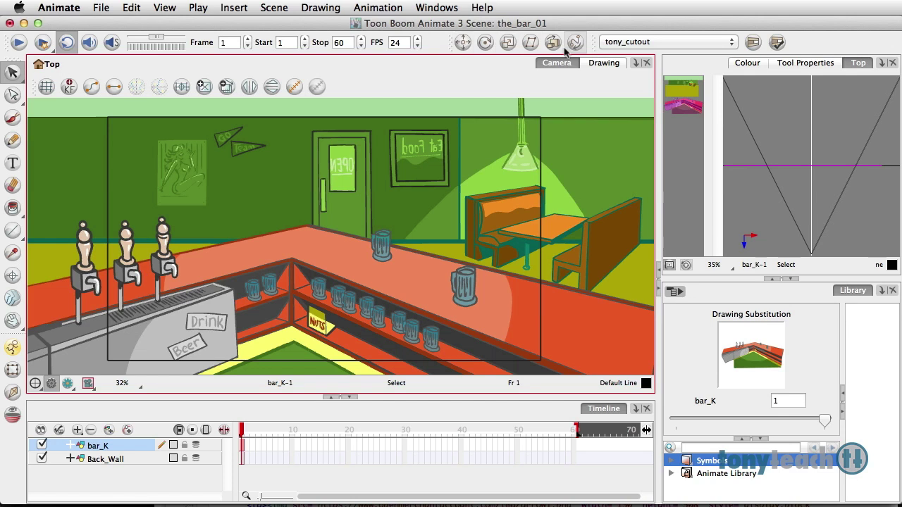
Look through the Windows toolbar options, then pick the Translate tool for moving bar_K.
{"action": "left_click", "coordinate": [432, 5]}
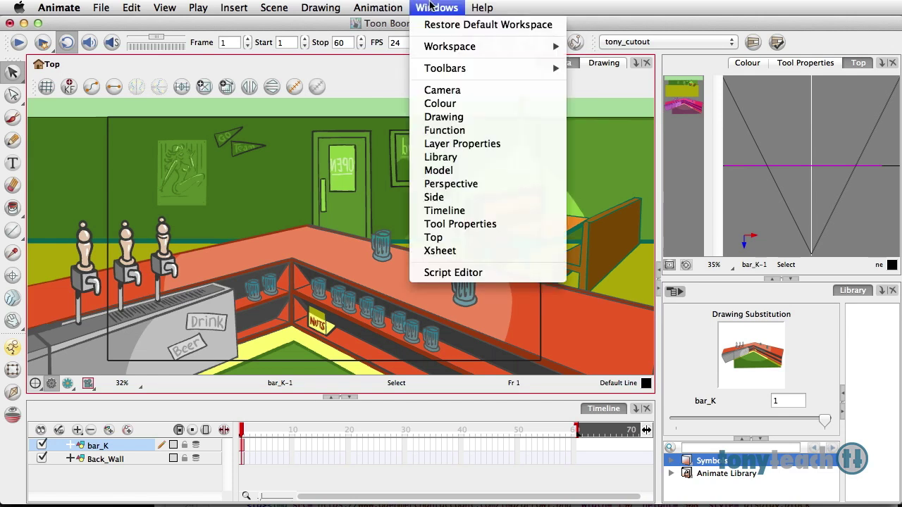
{"action": "mouse_move", "coordinate": [445, 70]}
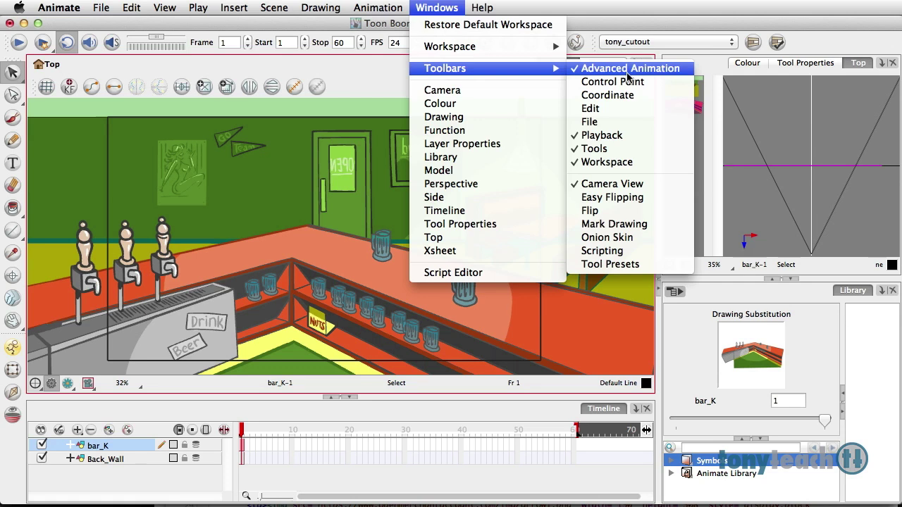
{"action": "left_click", "coordinate": [451, 7]}
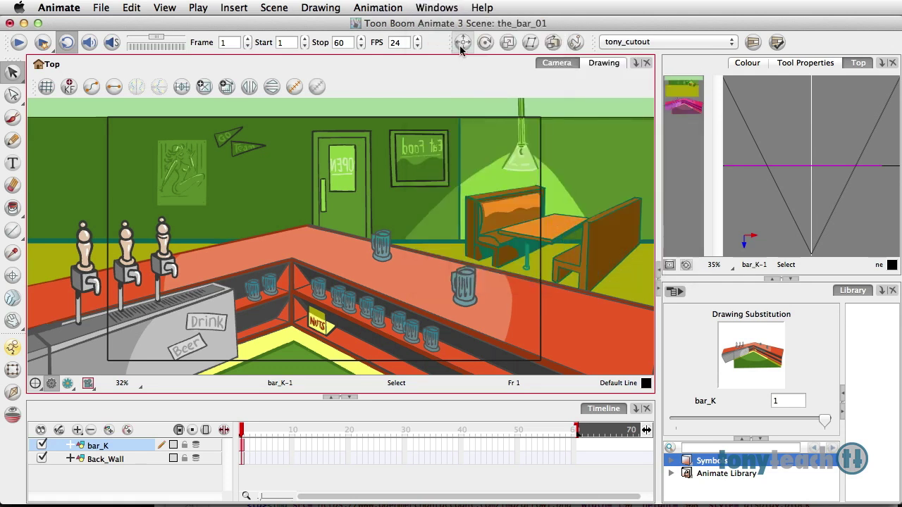
{"action": "left_click", "coordinate": [462, 43]}
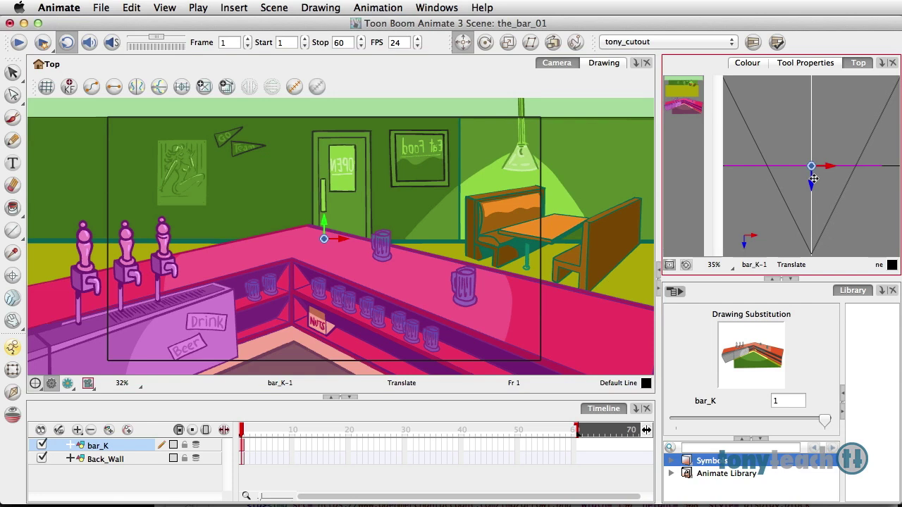
Try pushing bar_K toward the camera in the Top view, then undo that move.
{"action": "mouse_move", "coordinate": [813, 178]}
{"action": "left_mouse_down"}
{"action": "mouse_move", "coordinate": [815, 207]}
{"action": "mouse_move", "coordinate": [812, 175]}
{"action": "mouse_move", "coordinate": [811, 191]}
{"action": "left_mouse_up"}
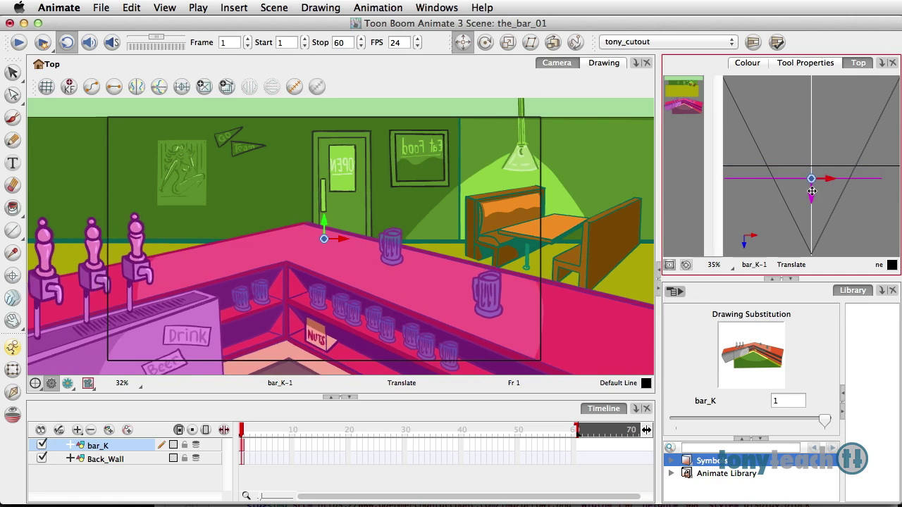
{"action": "key", "text": "super+z"}
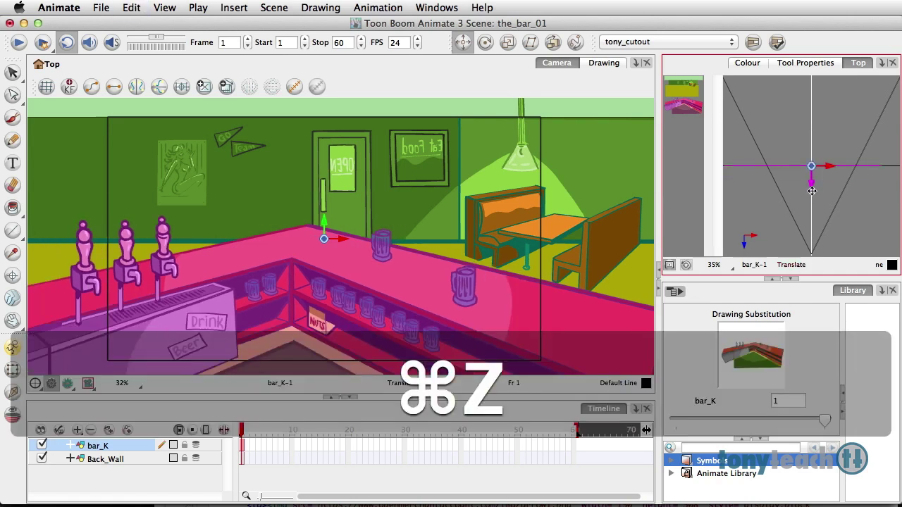
{"action": "left_click", "coordinate": [692, 90]}
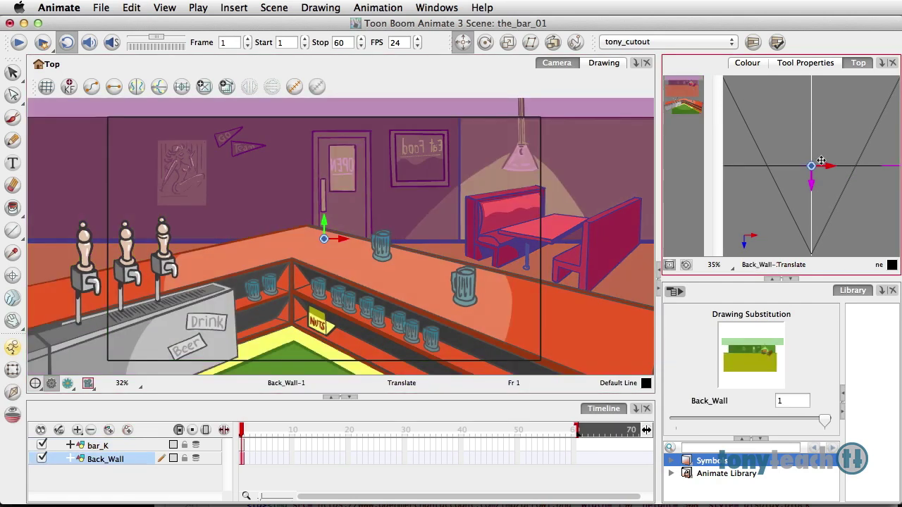
{"action": "mouse_move", "coordinate": [814, 182]}
{"action": "left_mouse_down"}
{"action": "mouse_move", "coordinate": [812, 138]}
{"action": "mouse_move", "coordinate": [815, 180]}
{"action": "mouse_move", "coordinate": [814, 149]}
{"action": "mouse_move", "coordinate": [816, 171]}
{"action": "left_mouse_up"}
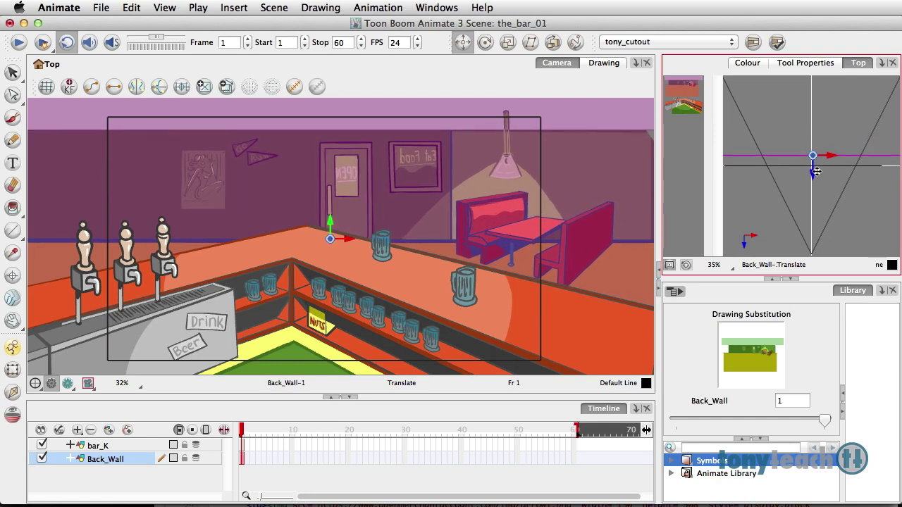
{"action": "key", "text": "super+z"}
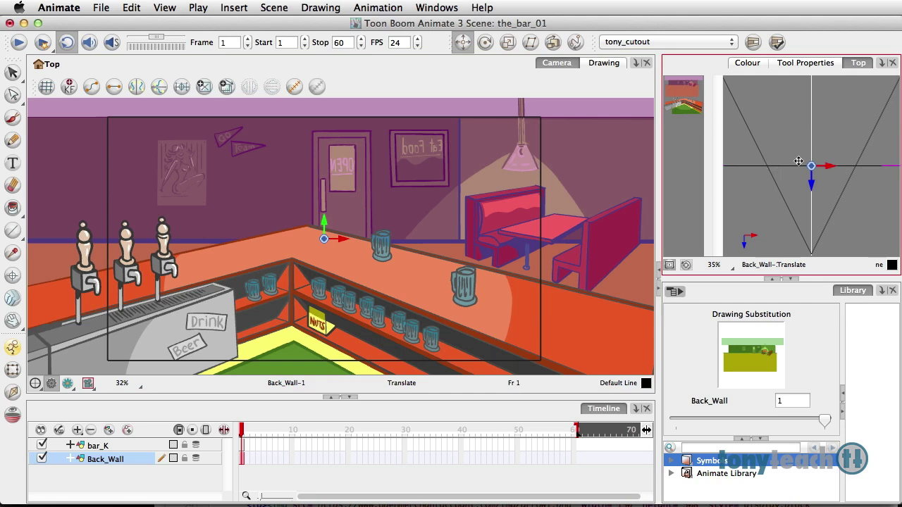
With Maintain Size, push Back_Wall farther back and bring bar_K slightly toward the camera.
{"action": "left_click", "coordinate": [553, 42]}
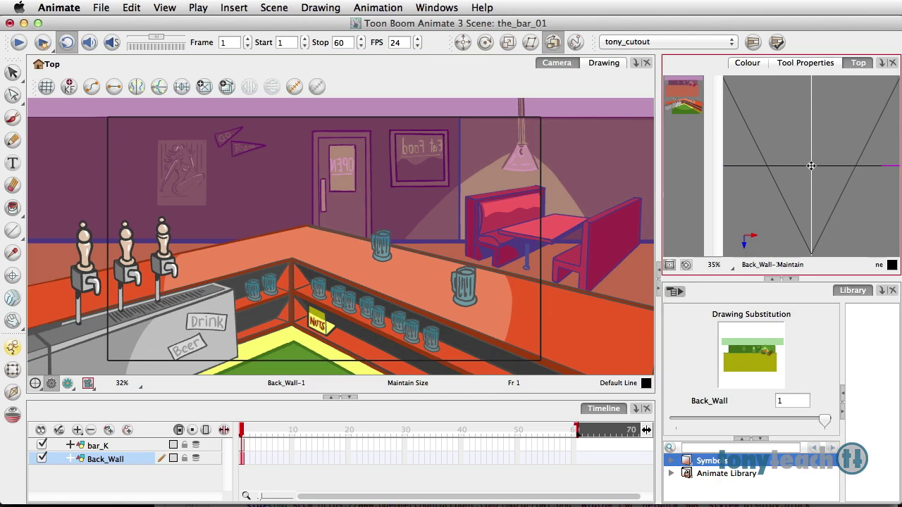
{"action": "left_click_drag", "start_coordinate": [811, 166], "coordinate": [807, 145]}
{"action": "left_click_drag", "start_coordinate": [807, 146], "coordinate": [806, 150]}
{"action": "left_click", "coordinate": [699, 116]}
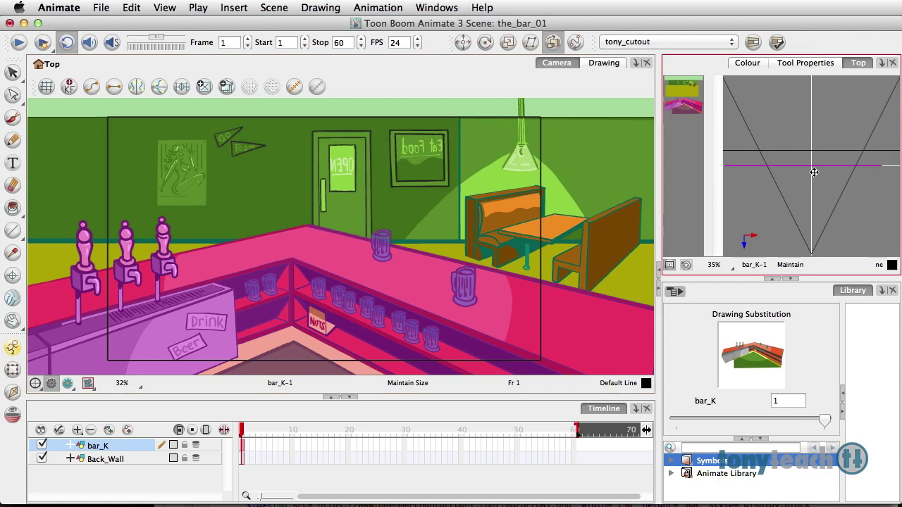
{"action": "left_click_drag", "start_coordinate": [812, 168], "coordinate": [812, 176]}
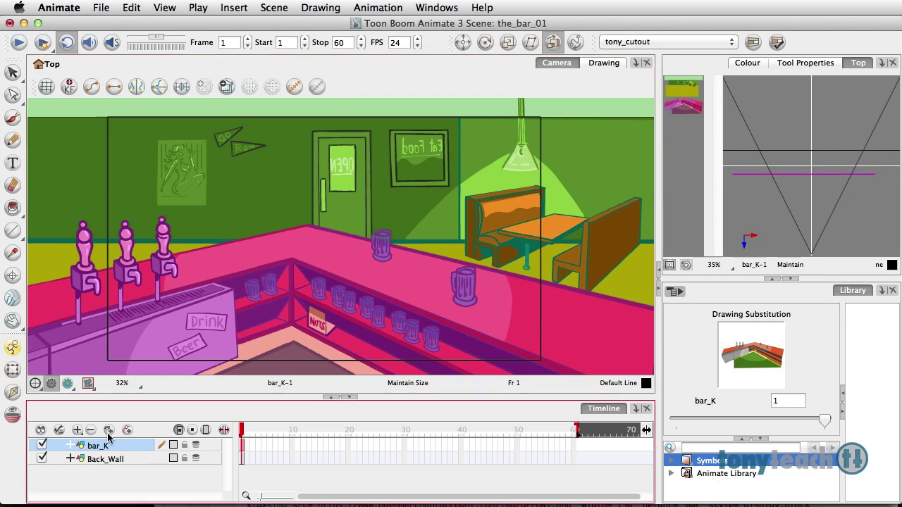
Add a Camera layer and parent it under a new Camera-P peg.
{"action": "left_click", "coordinate": [79, 433]}
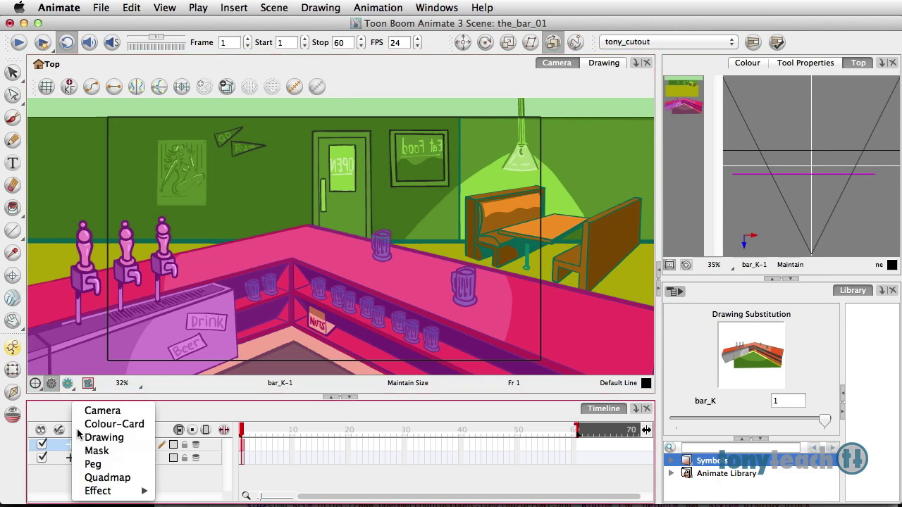
{"action": "left_click", "coordinate": [92, 411]}
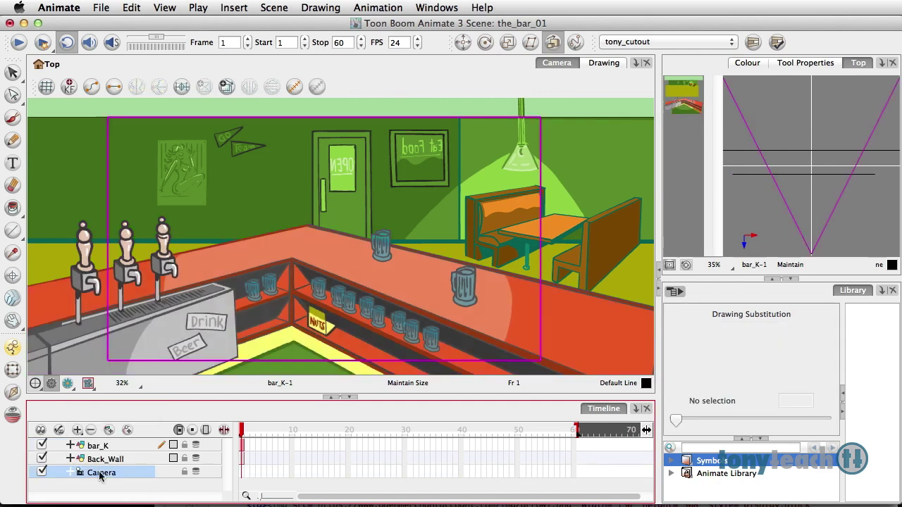
{"action": "left_click", "coordinate": [127, 430]}
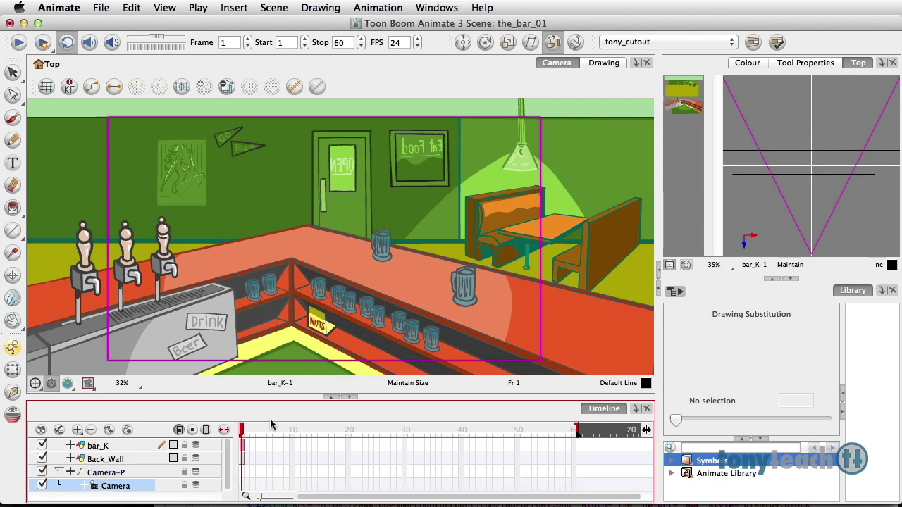
{"action": "left_click", "coordinate": [462, 44]}
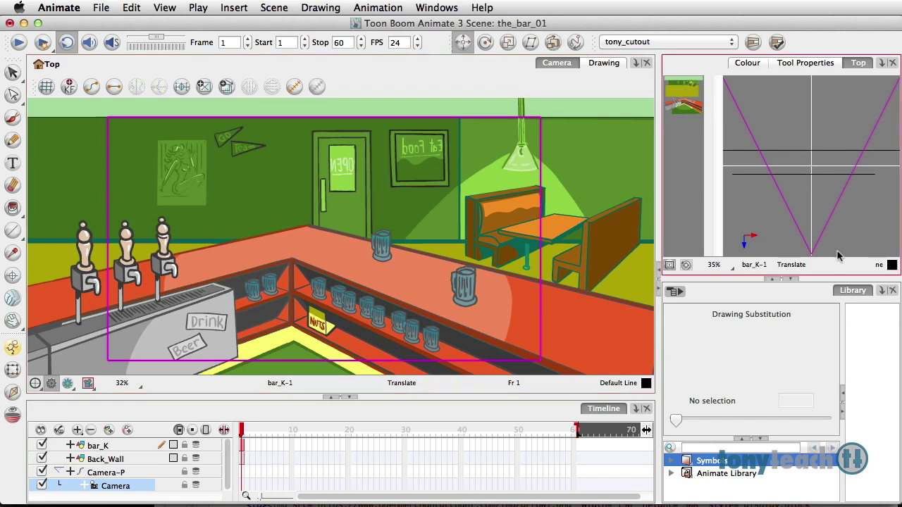
Drag the camera cone upward in the Top view, closer to the bar.
{"action": "mouse_move", "coordinate": [813, 248]}
{"action": "left_mouse_down"}
{"action": "mouse_move", "coordinate": [796, 246]}
{"action": "mouse_move", "coordinate": [823, 248]}
{"action": "mouse_move", "coordinate": [791, 237]}
{"action": "mouse_move", "coordinate": [832, 241]}
{"action": "mouse_move", "coordinate": [809, 240]}
{"action": "left_mouse_up"}
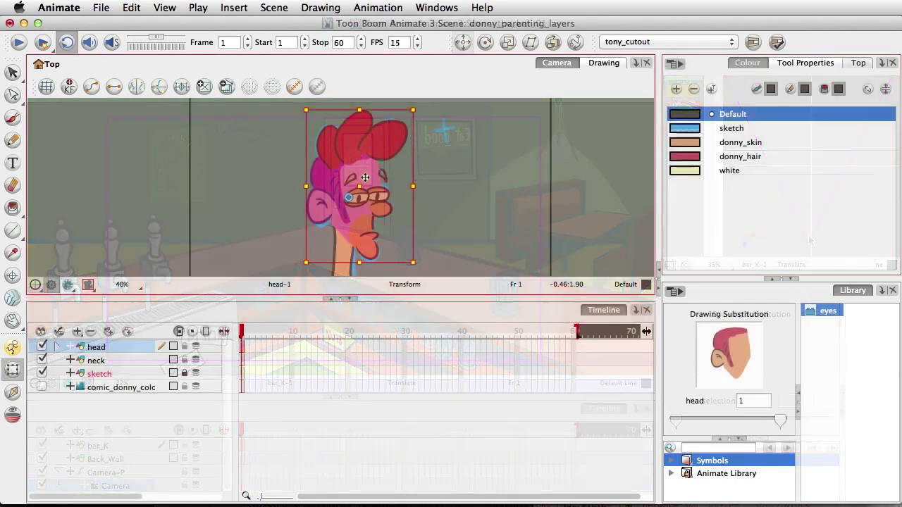
{"action": "left_click_drag", "start_coordinate": [96, 346], "coordinate": [136, 361]}
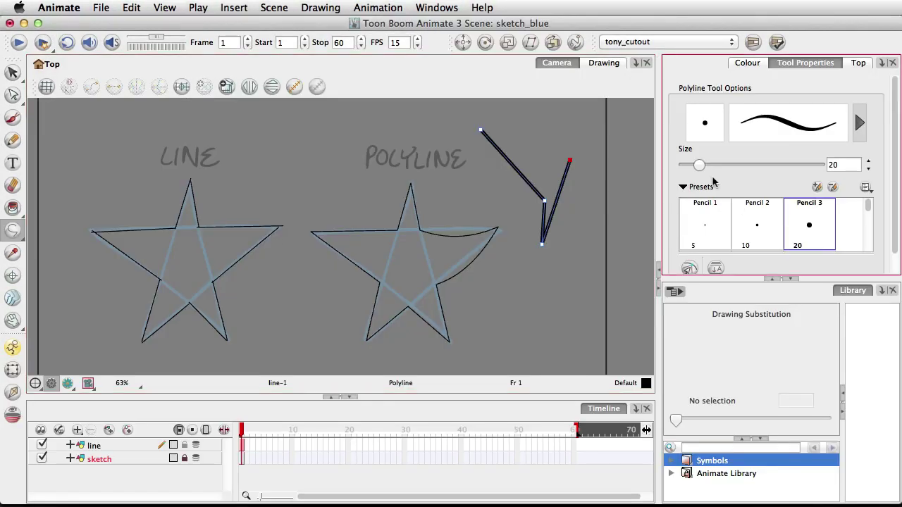
{"action": "left_click_drag", "start_coordinate": [699, 165], "coordinate": [725, 165]}
{"action": "left_click", "coordinate": [529, 123]}
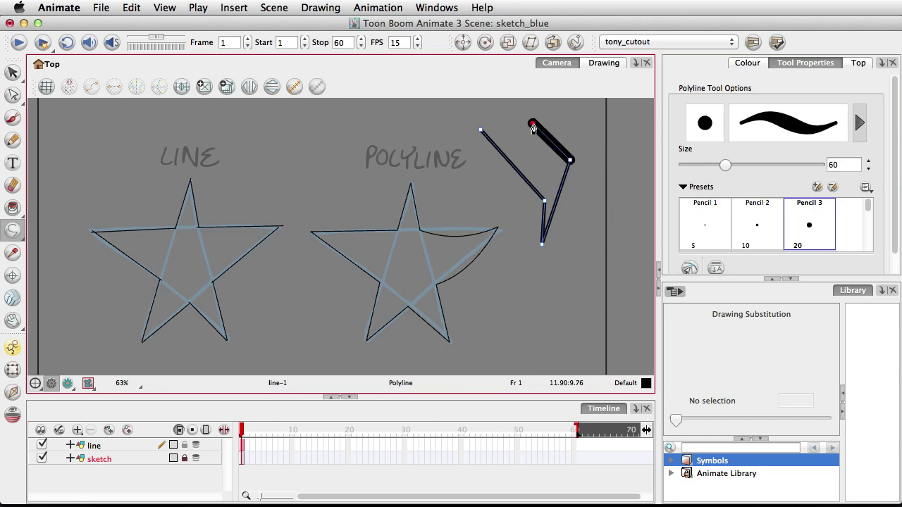
{"action": "left_click", "coordinate": [499, 114]}
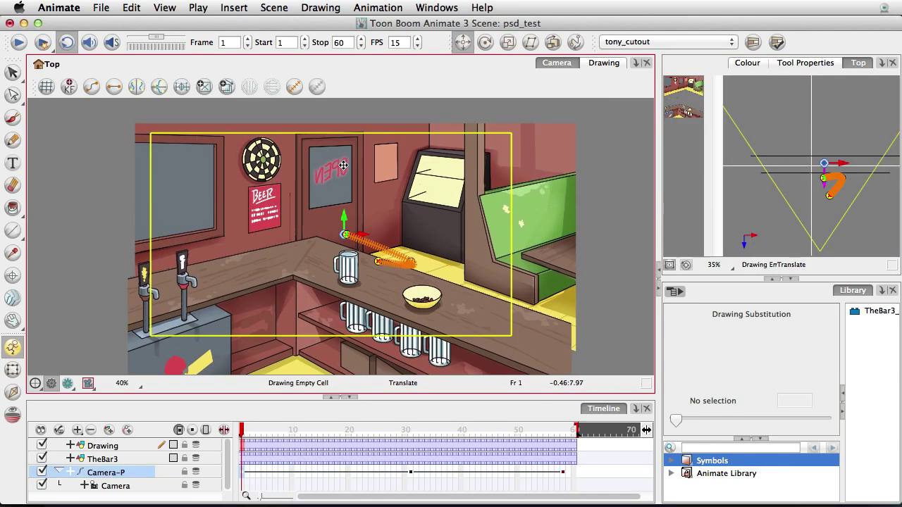
{"action": "left_click", "coordinate": [255, 432]}
{"action": "left_click_drag", "start_coordinate": [243, 433], "coordinate": [411, 437]}
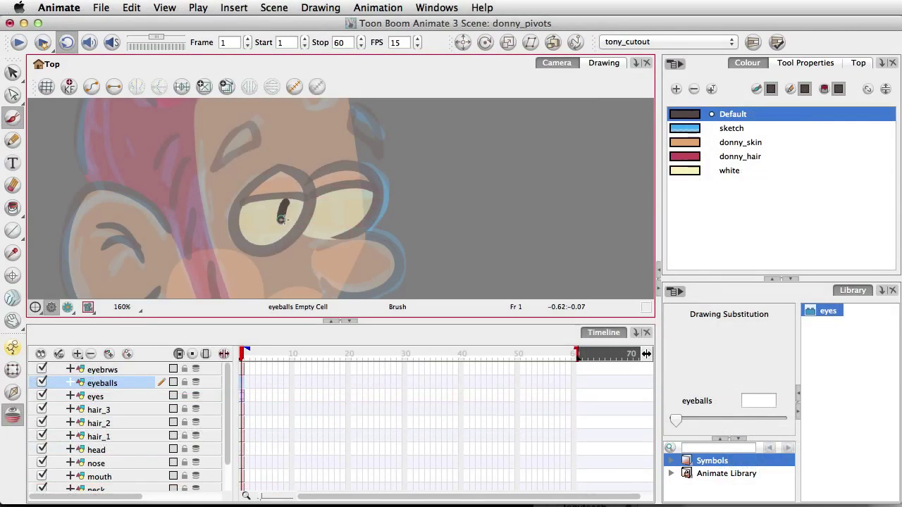
{"action": "left_click_drag", "start_coordinate": [281, 219], "coordinate": [278, 224]}
{"action": "left_click_drag", "start_coordinate": [277, 224], "coordinate": [278, 224]}
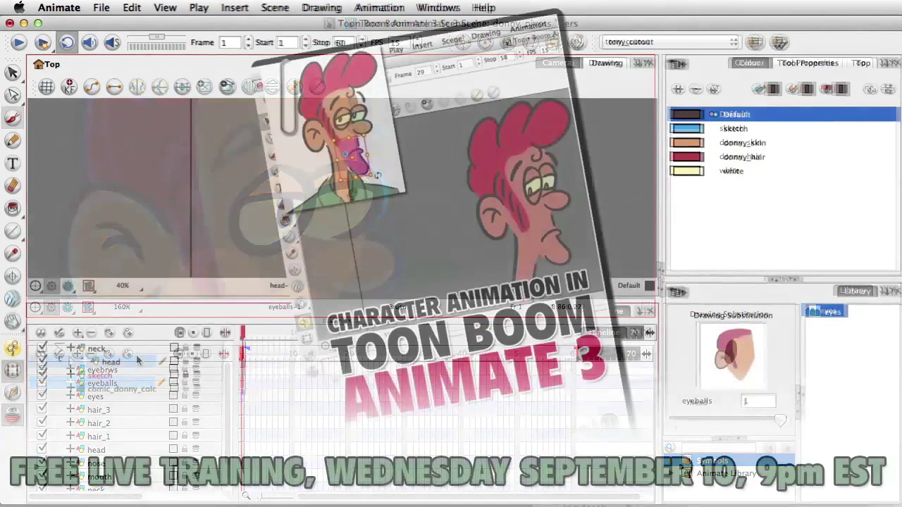